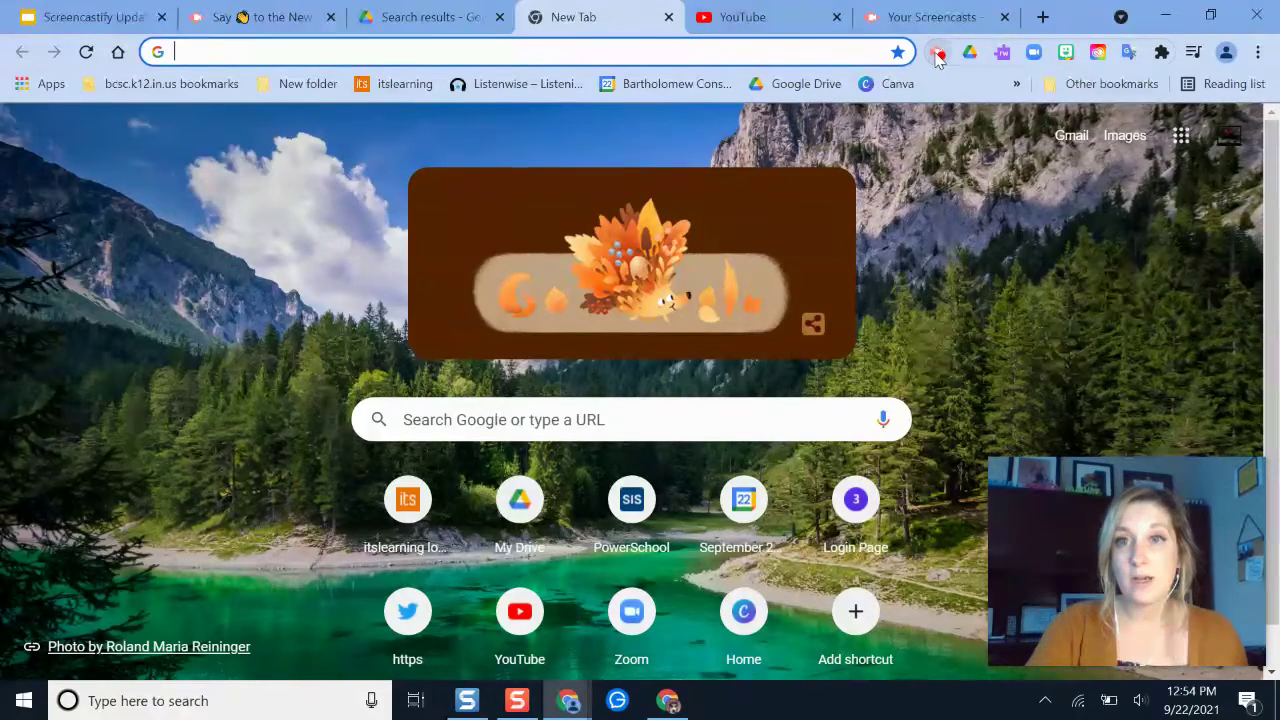
Step: Show the list of installed Chrome extensions from the toolbar's puzzle-piece icon
{"action": "left_click", "coordinate": [1161, 52]}
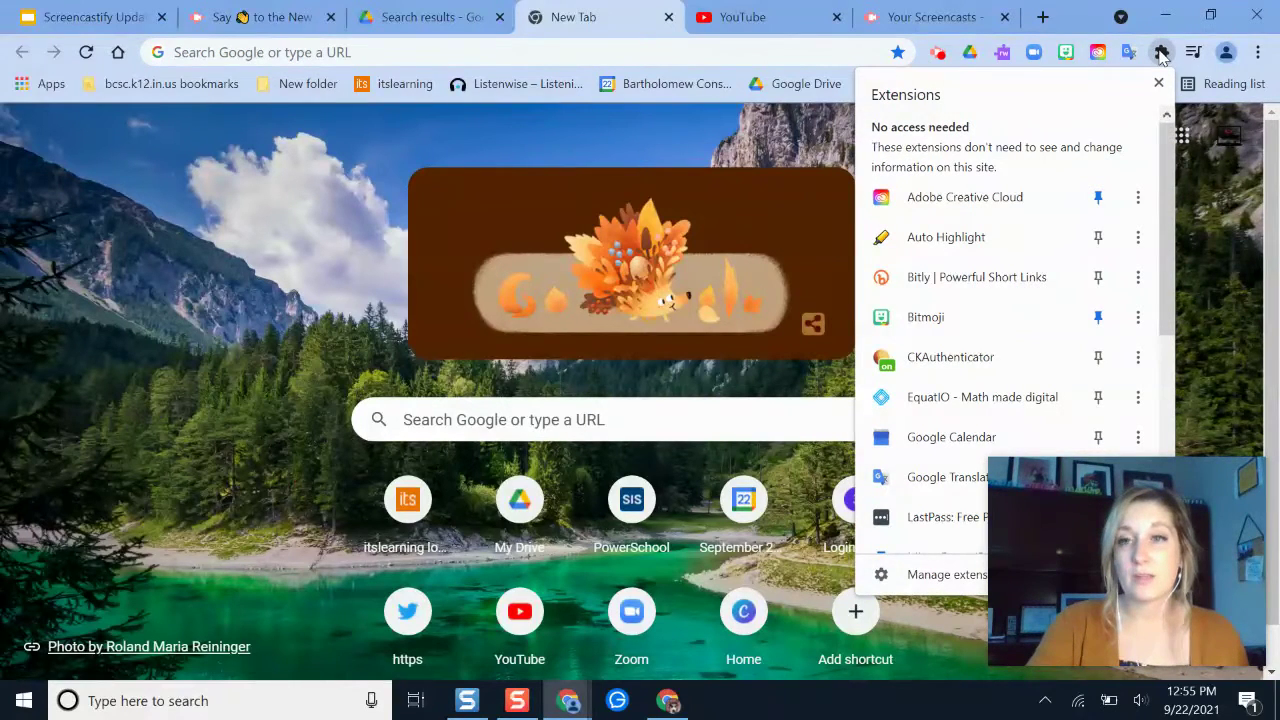
Step: Open Screencastify's My Recordings library from its main menu, then switch to the YouTube home page
{"action": "scroll", "coordinate": [1114, 206], "scroll_direction": "down", "scroll_amount": 5}
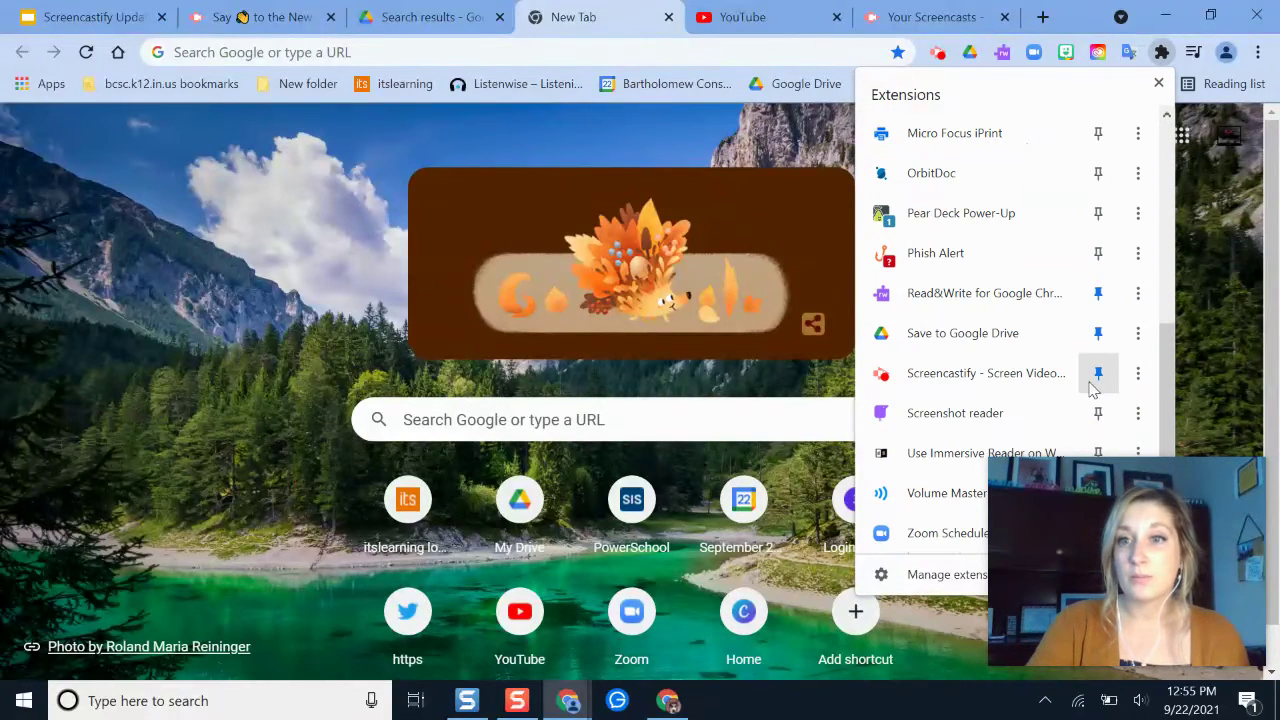
{"action": "left_click", "coordinate": [937, 52]}
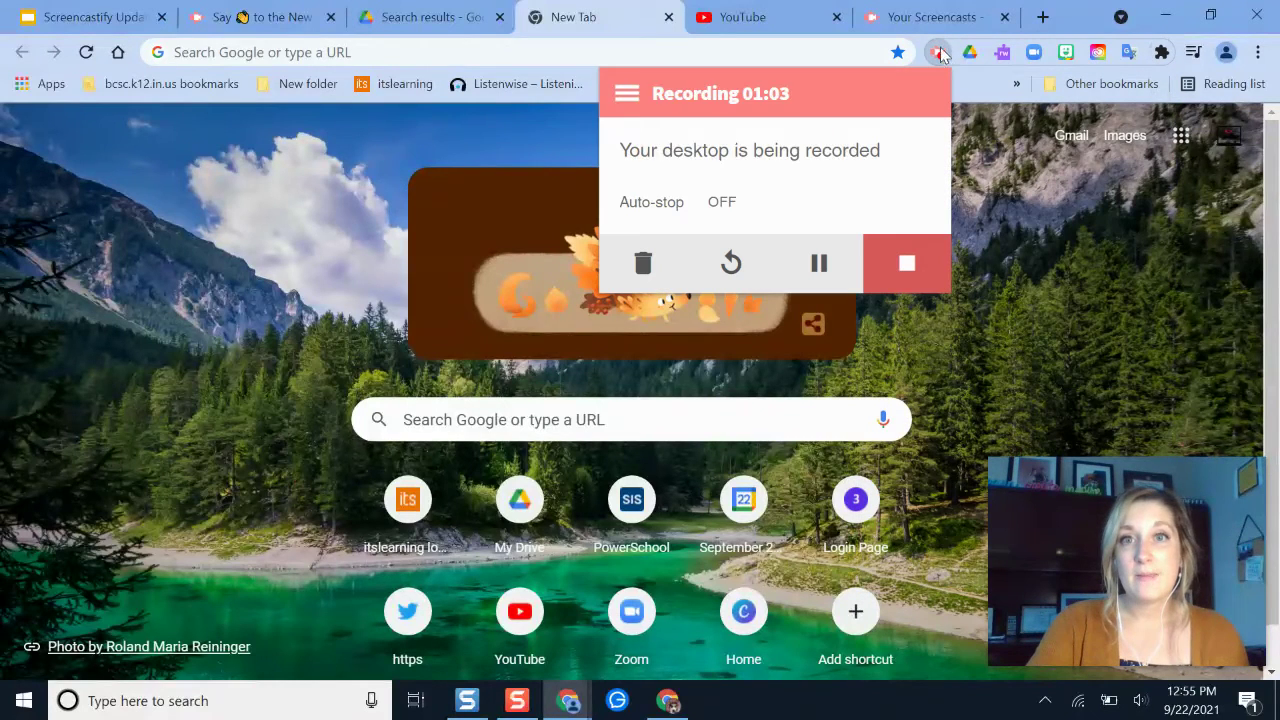
{"action": "left_click", "coordinate": [627, 93]}
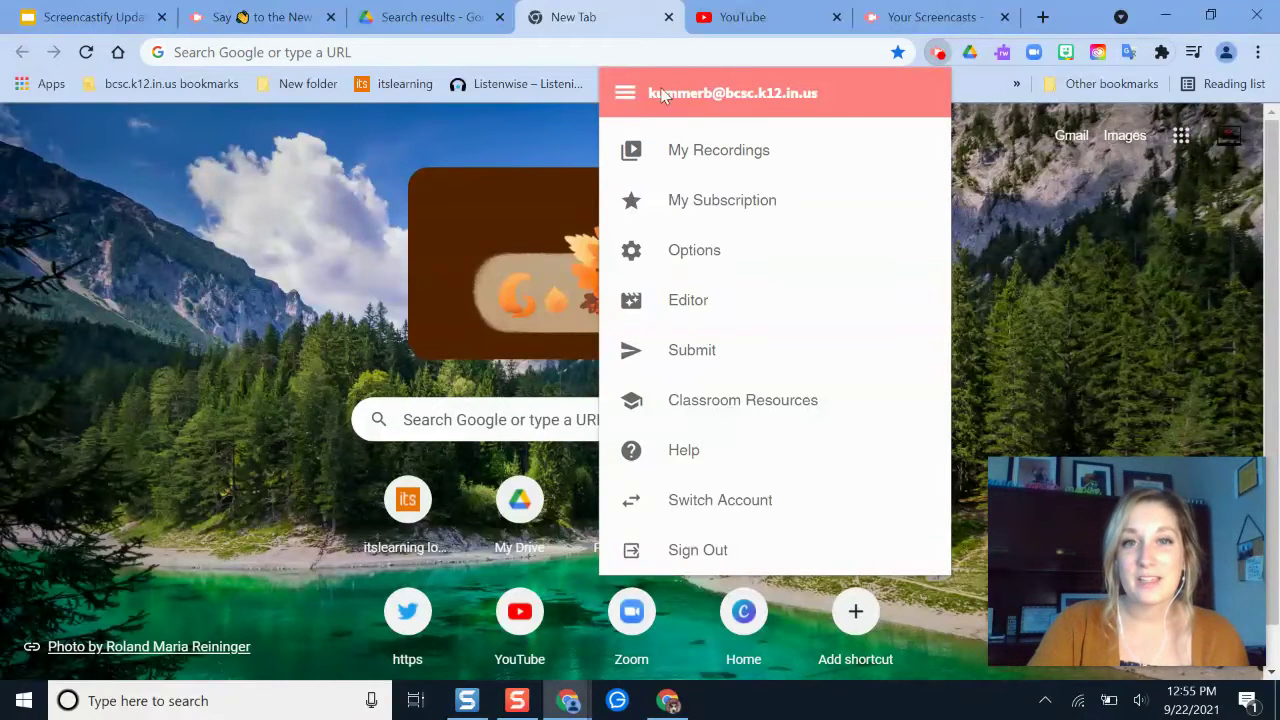
{"action": "left_click", "coordinate": [918, 12]}
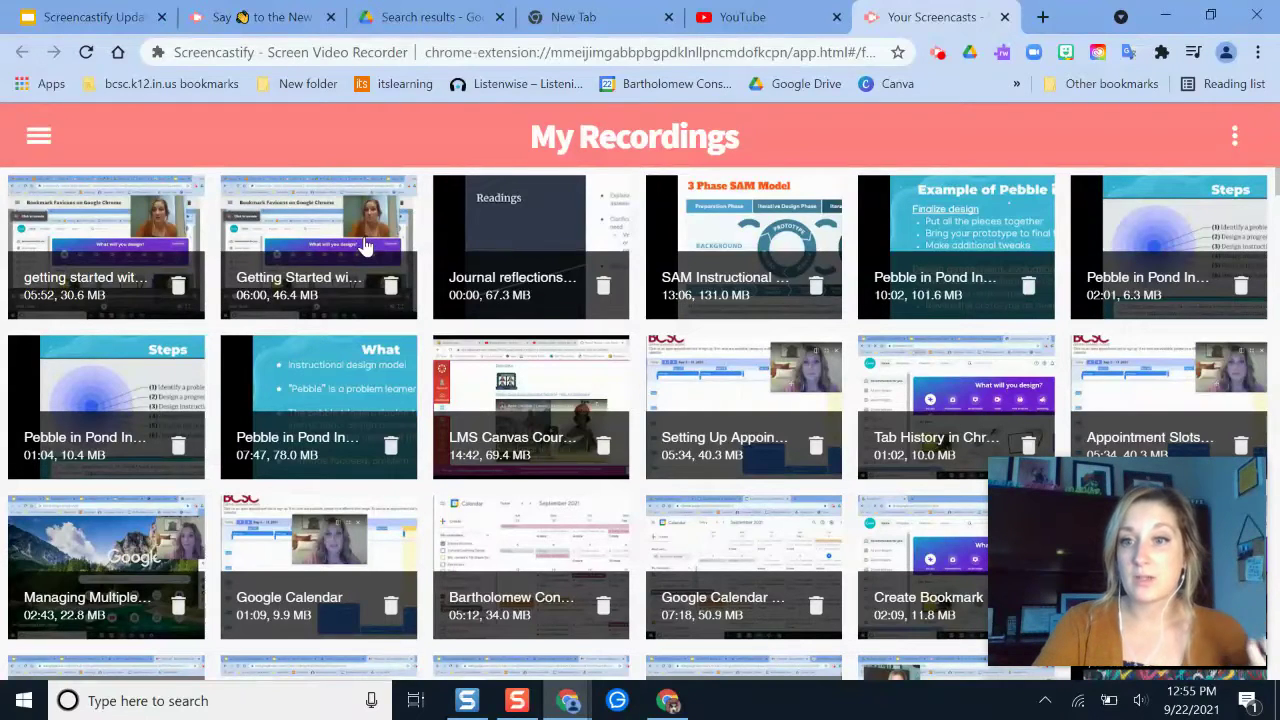
{"action": "left_click", "coordinate": [750, 17]}
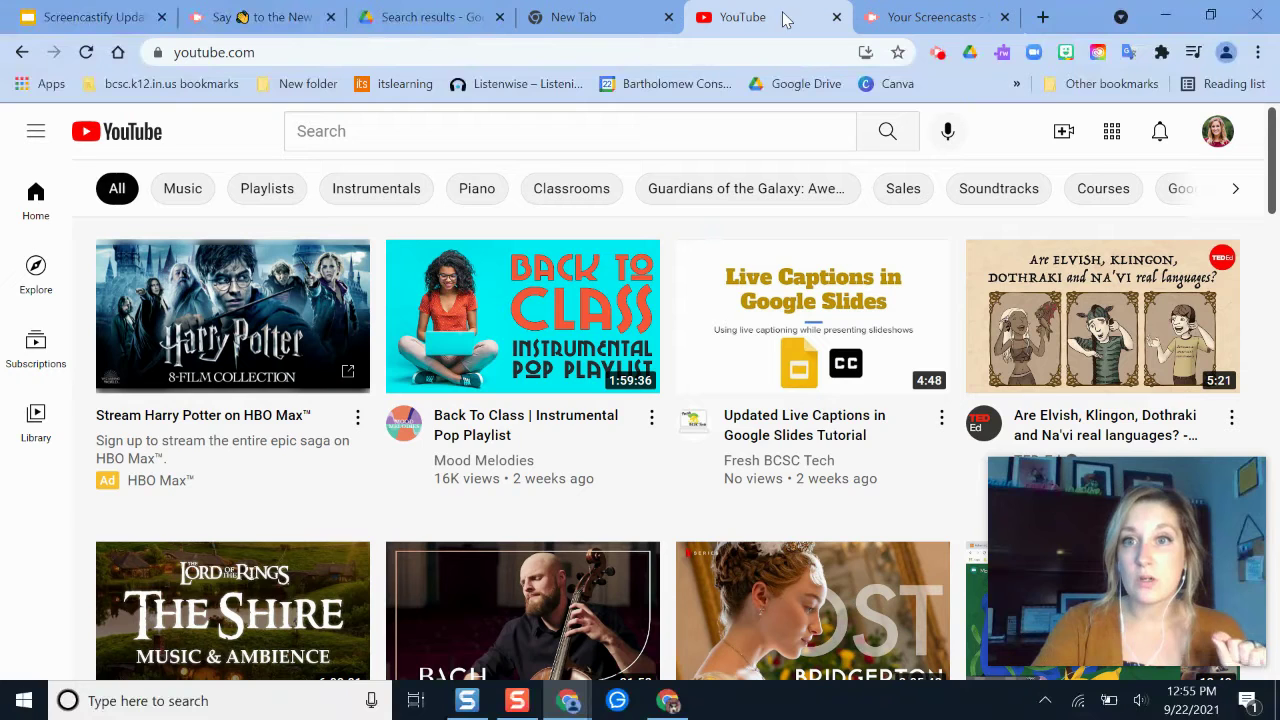
{"action": "left_click", "coordinate": [1218, 131]}
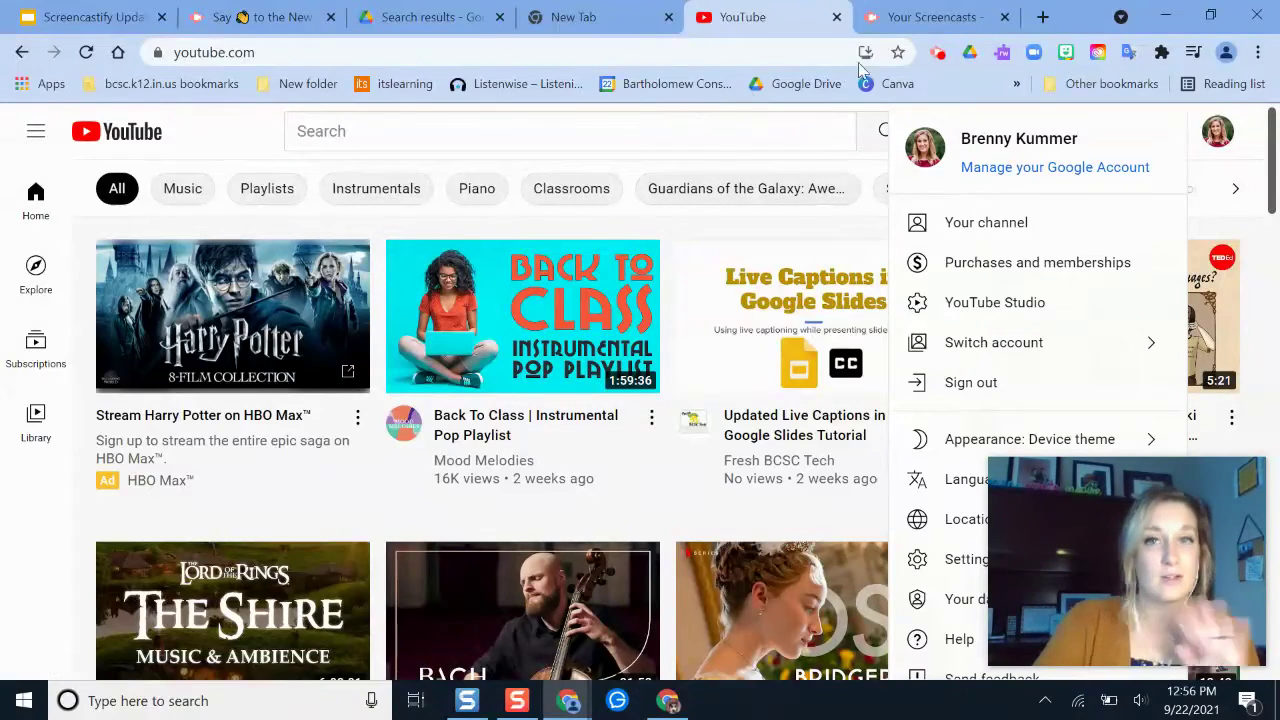
{"action": "left_click", "coordinate": [896, 17]}
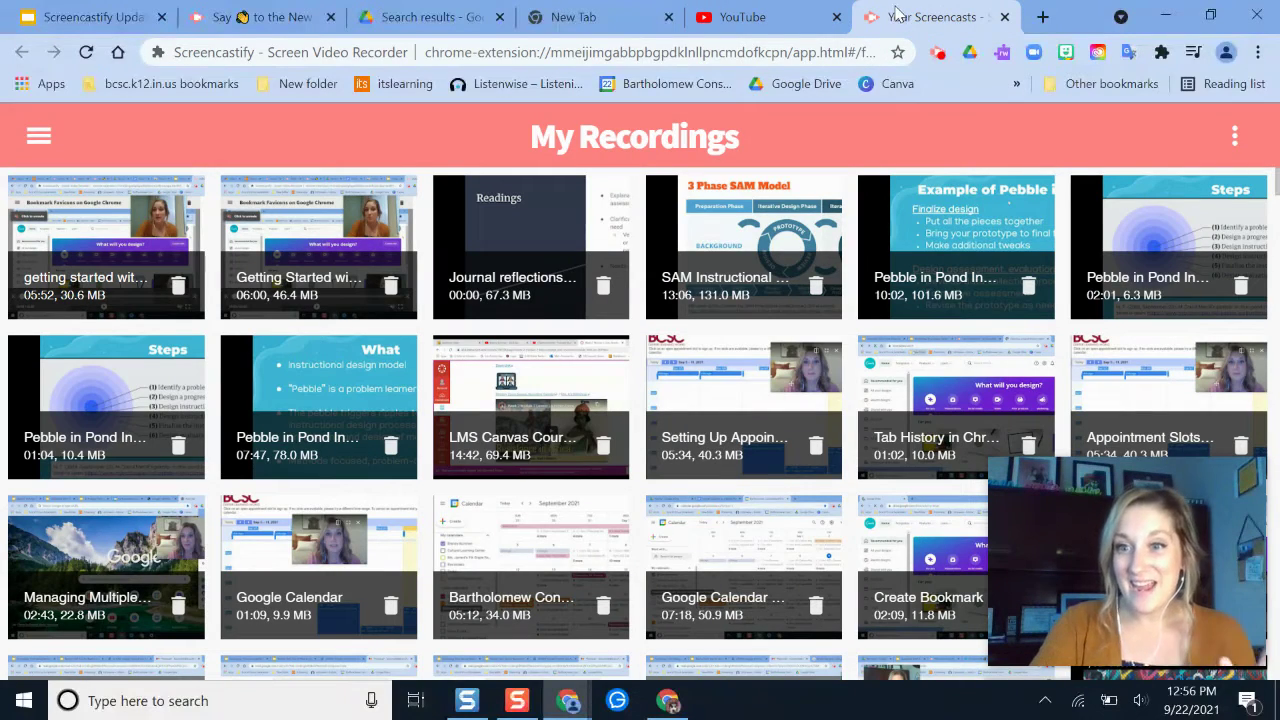
{"action": "left_click", "coordinate": [770, 20]}
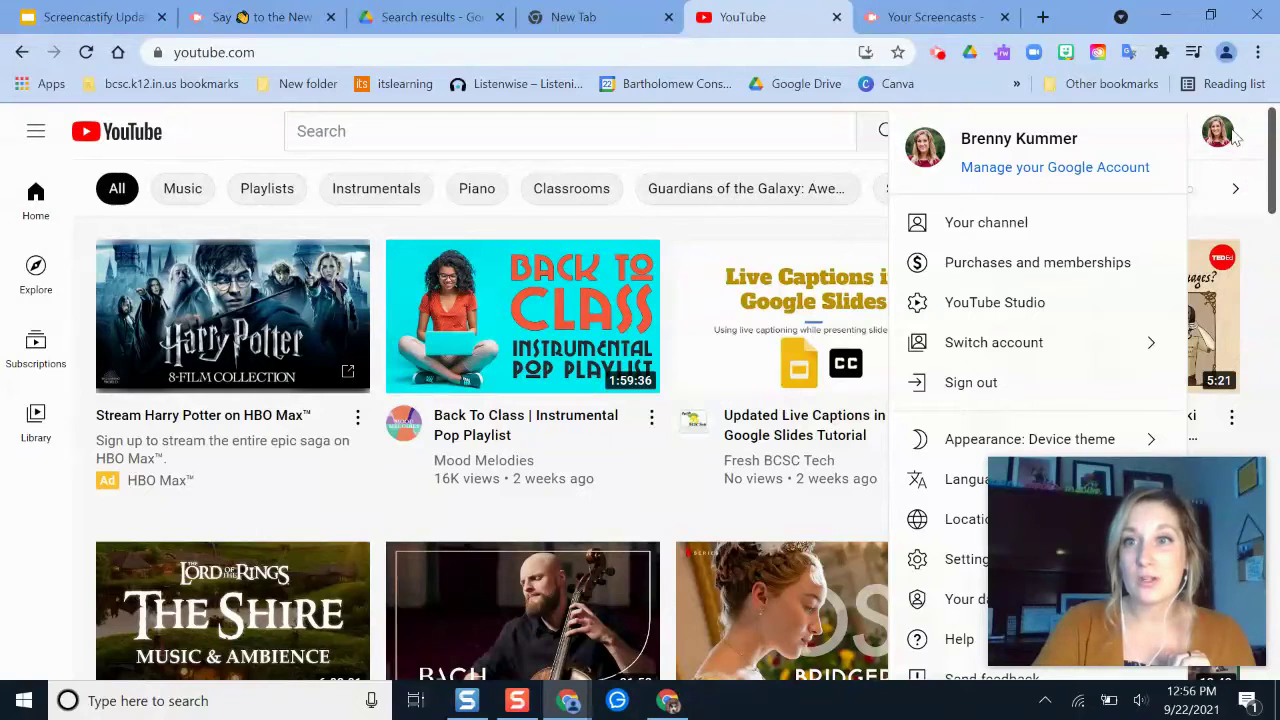
{"action": "left_click", "coordinate": [948, 16]}
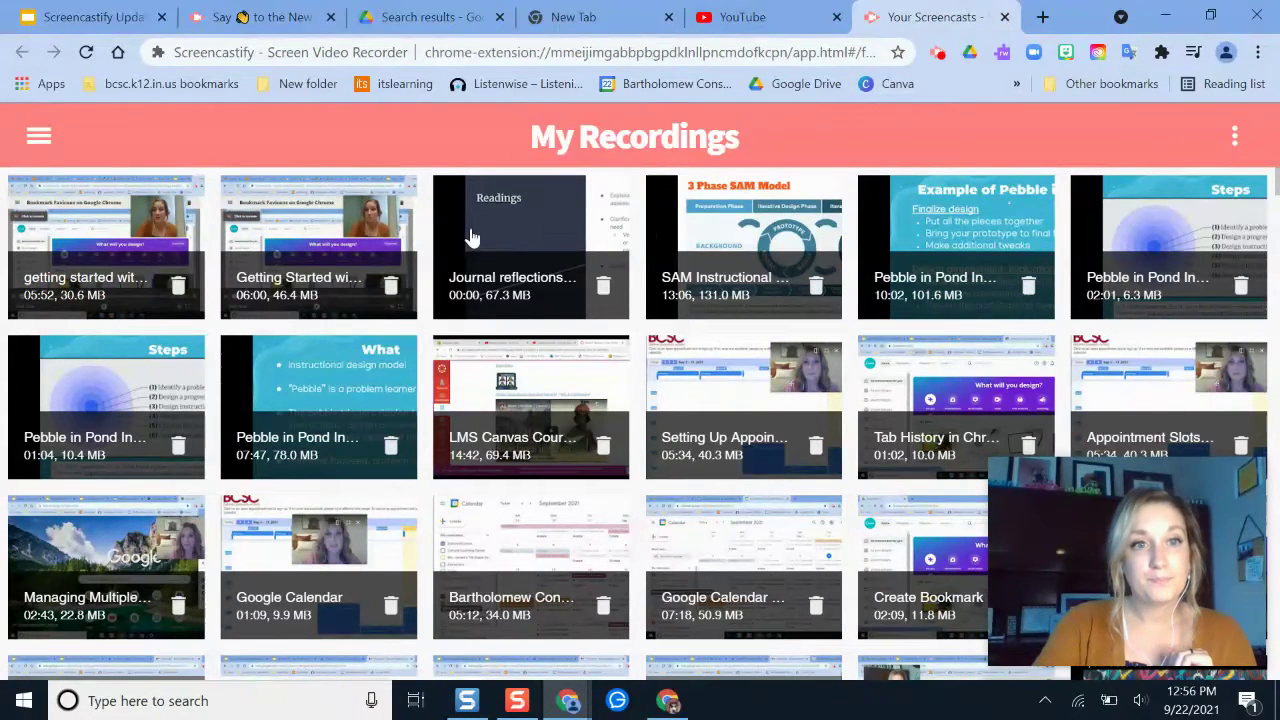
Step: Open and pause the Getting Started with Screencastify recording, then start its Export to YouTube
{"action": "left_click", "coordinate": [287, 198]}
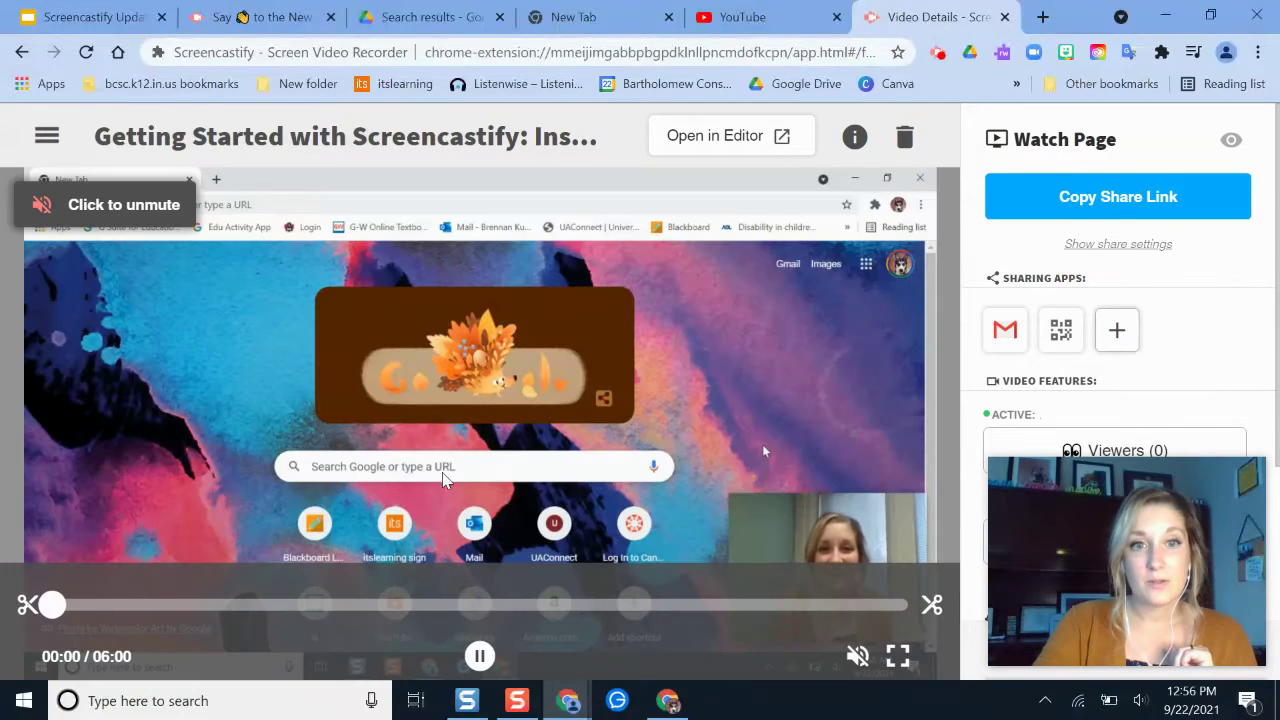
{"action": "left_click", "coordinate": [484, 655]}
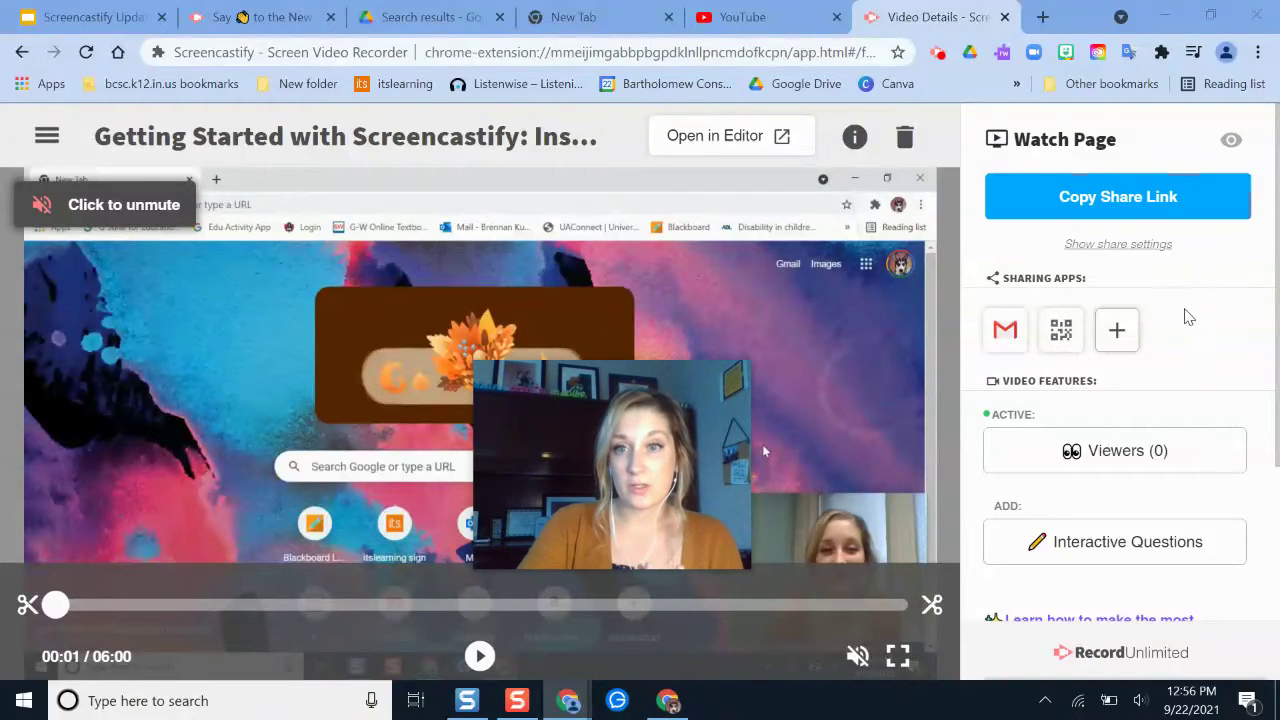
{"action": "scroll", "coordinate": [1243, 363], "scroll_direction": "down", "scroll_amount": 2}
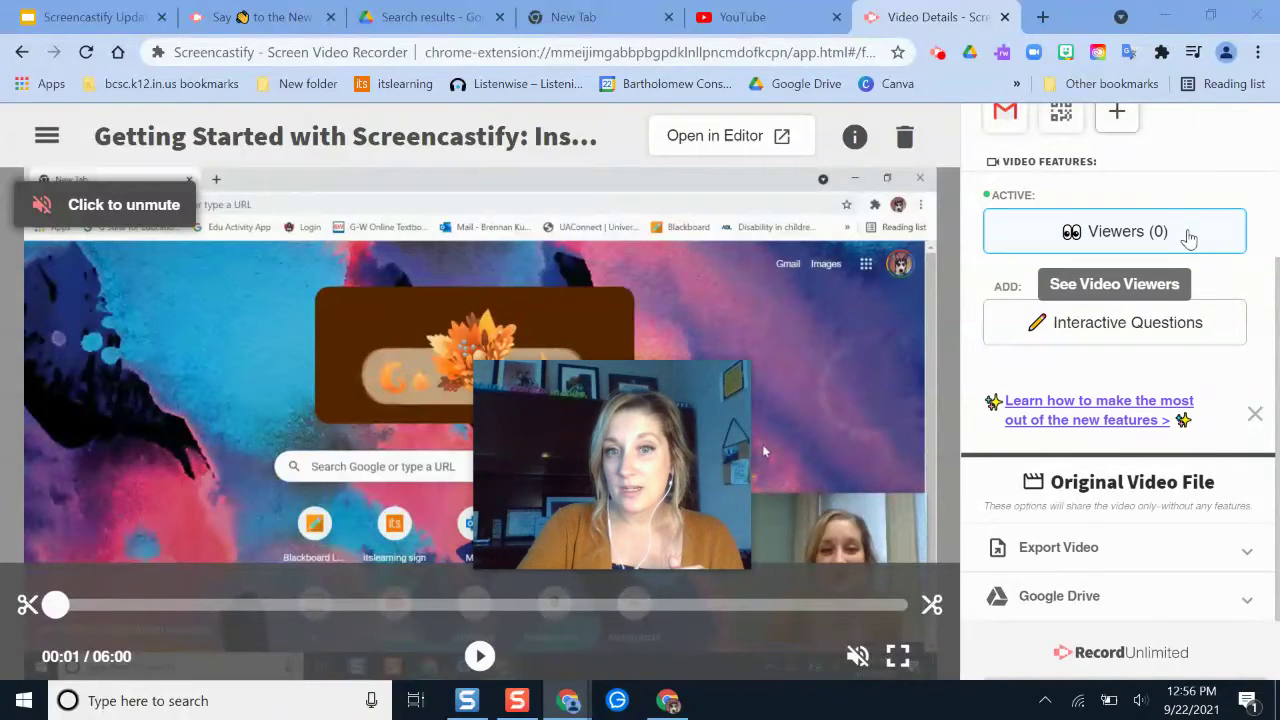
{"action": "left_click", "coordinate": [1104, 556]}
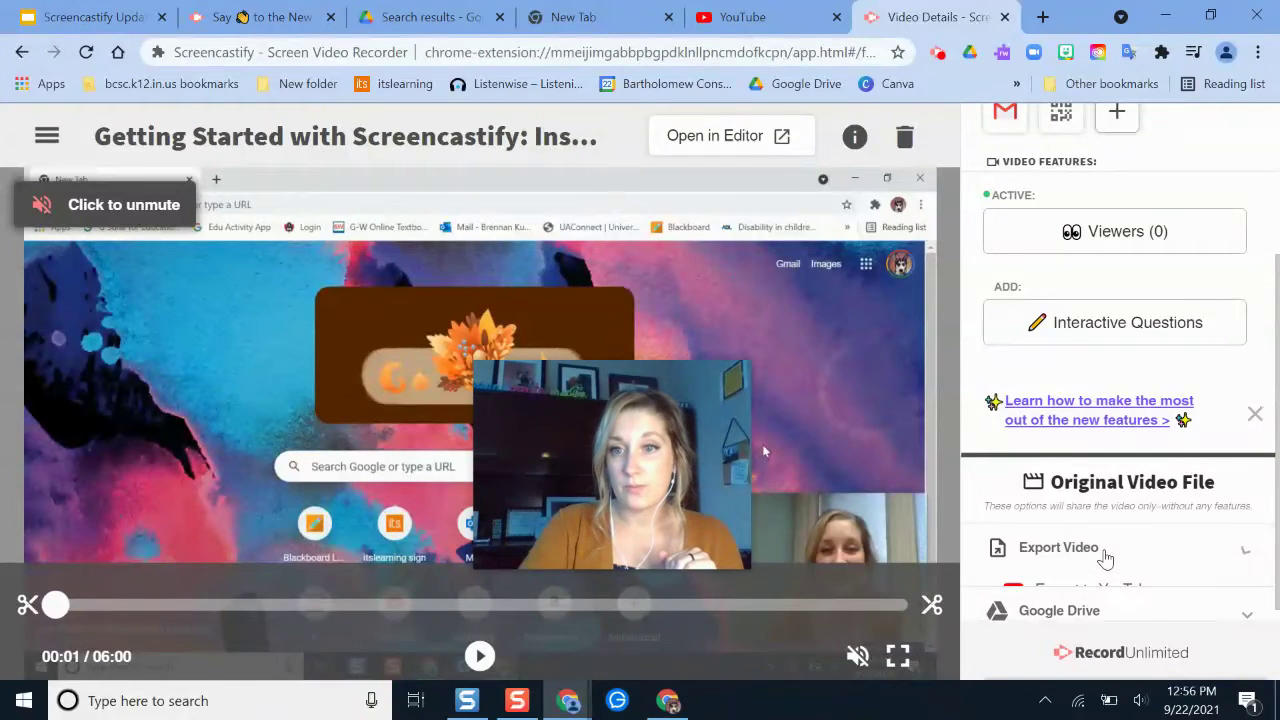
{"action": "scroll", "coordinate": [1144, 514], "scroll_direction": "down", "scroll_amount": 2}
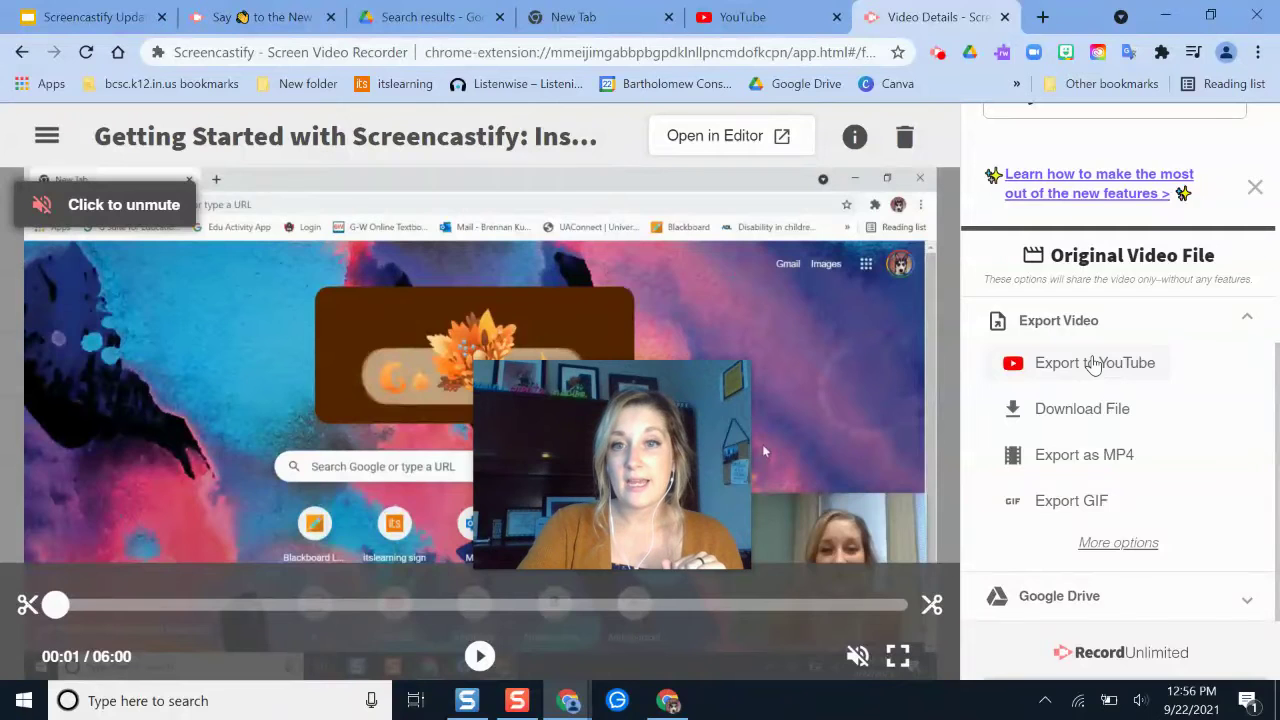
{"action": "left_click", "coordinate": [1094, 363]}
Step: Upload the Getting Started recording to the current YouTube channel with visibility set to Unlisted
{"action": "left_click_drag", "start_coordinate": [703, 499], "coordinate": [1209, 259]}
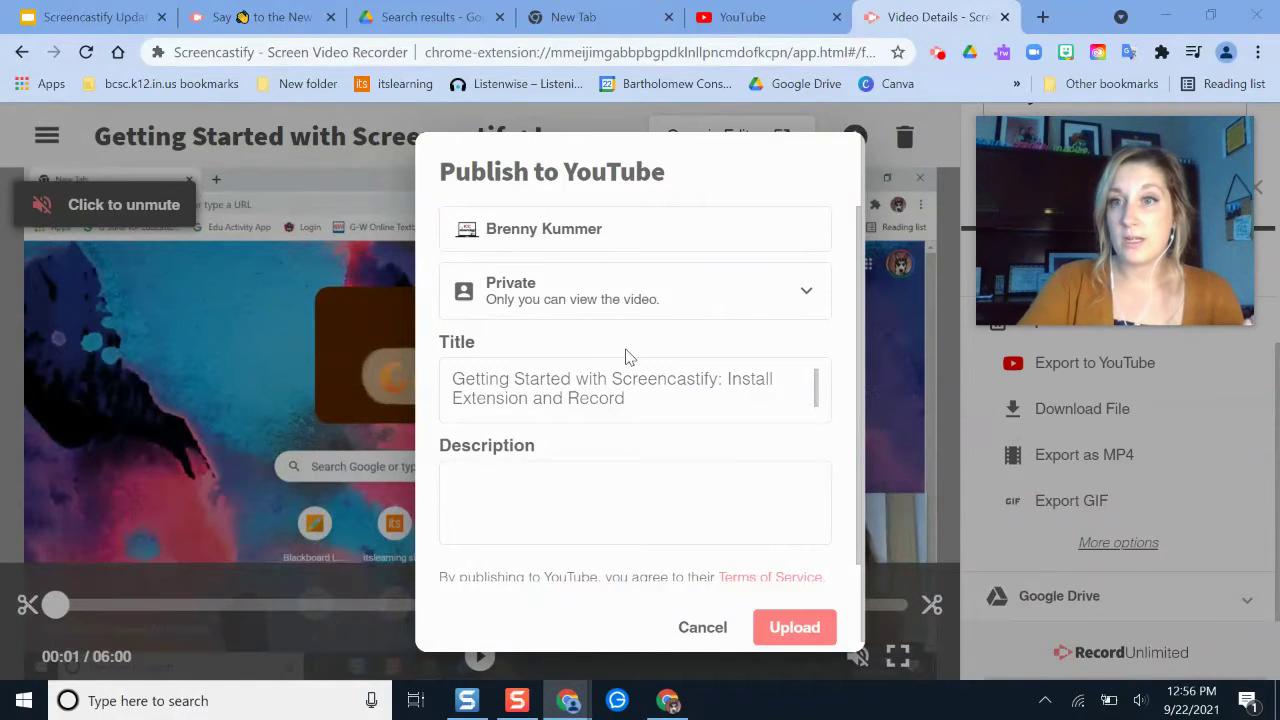
{"action": "left_click", "coordinate": [574, 229]}
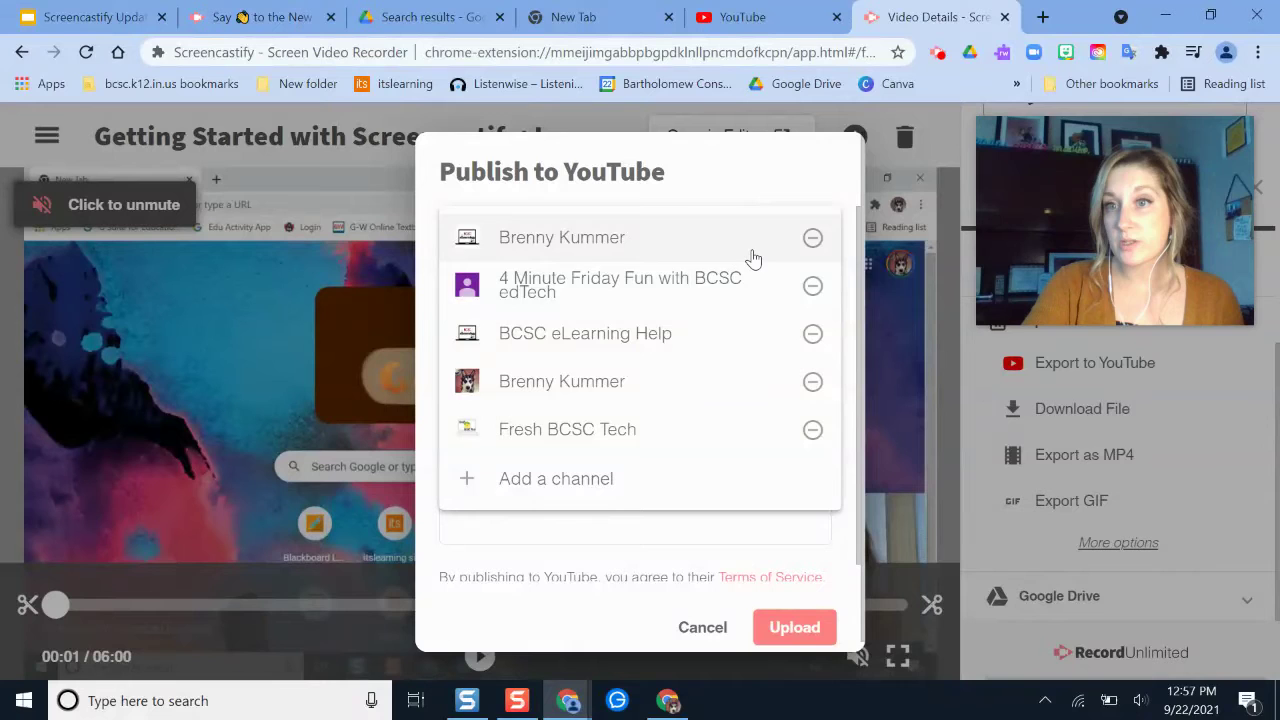
{"action": "left_click", "coordinate": [690, 172]}
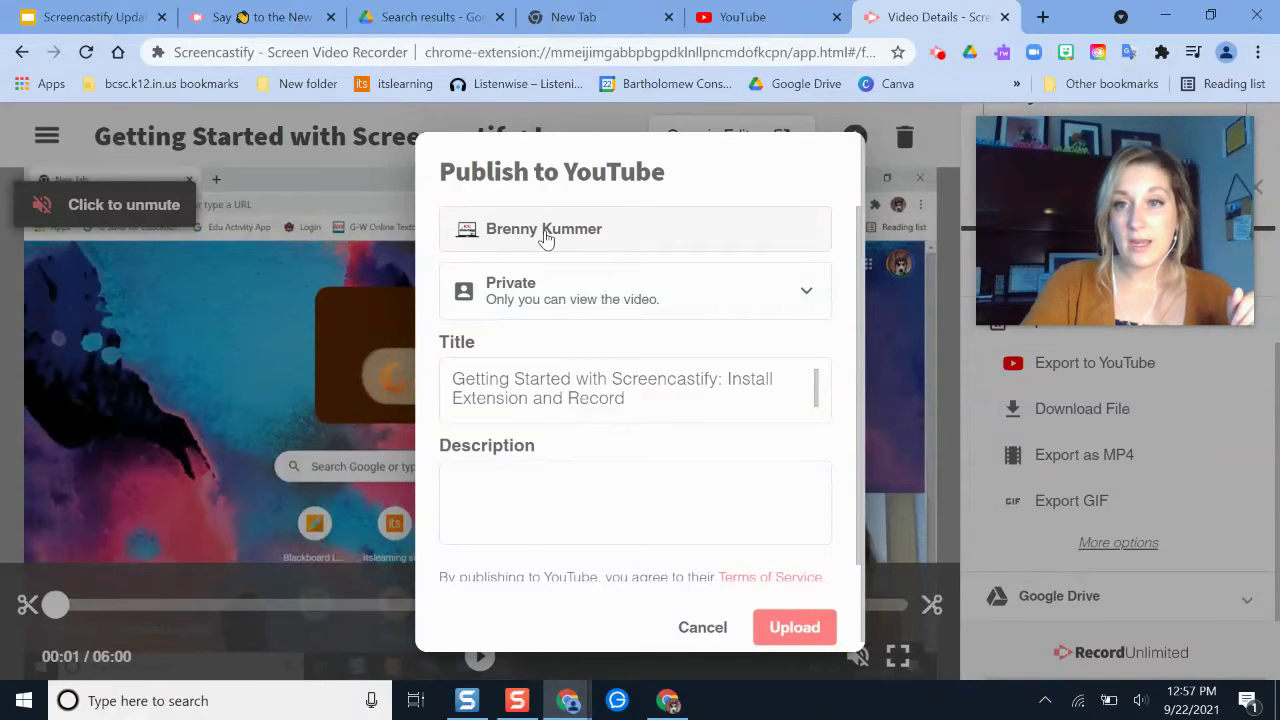
{"action": "left_click", "coordinate": [650, 290]}
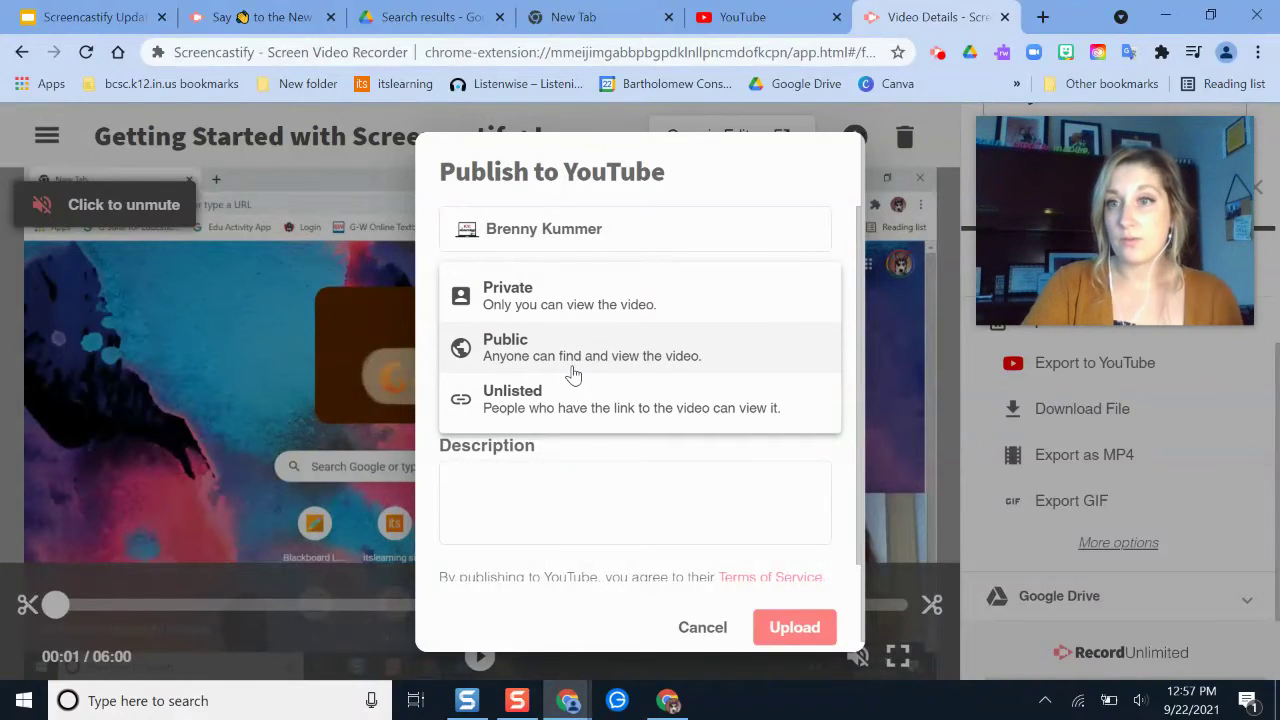
{"action": "left_click", "coordinate": [762, 184]}
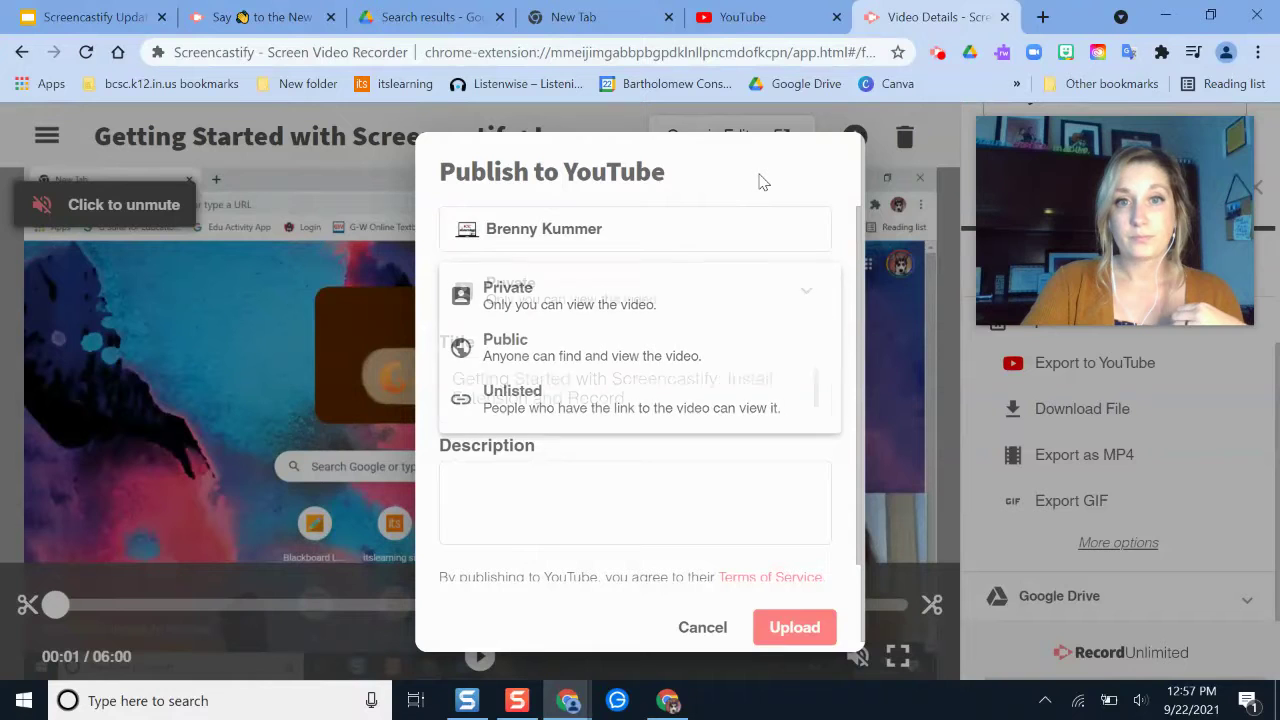
{"action": "left_click", "coordinate": [624, 296]}
{"action": "left_click", "coordinate": [534, 400]}
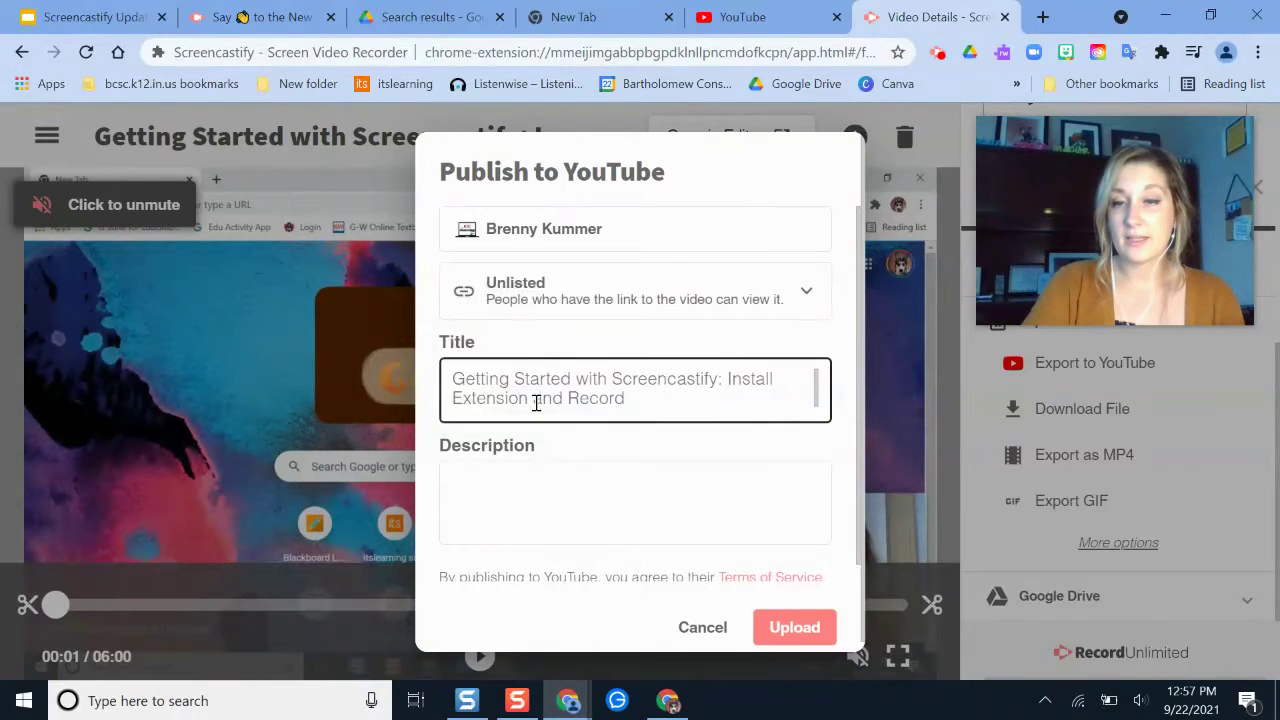
{"action": "left_click", "coordinate": [494, 489]}
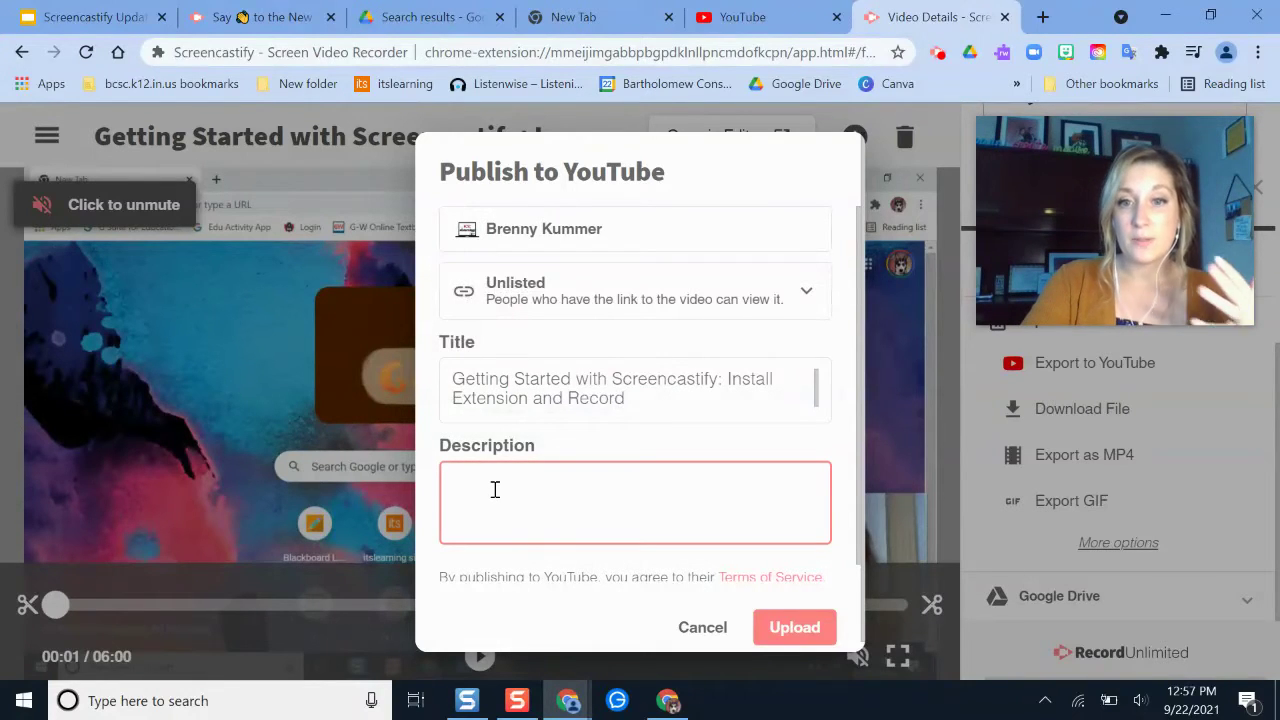
{"action": "left_click", "coordinate": [781, 625]}
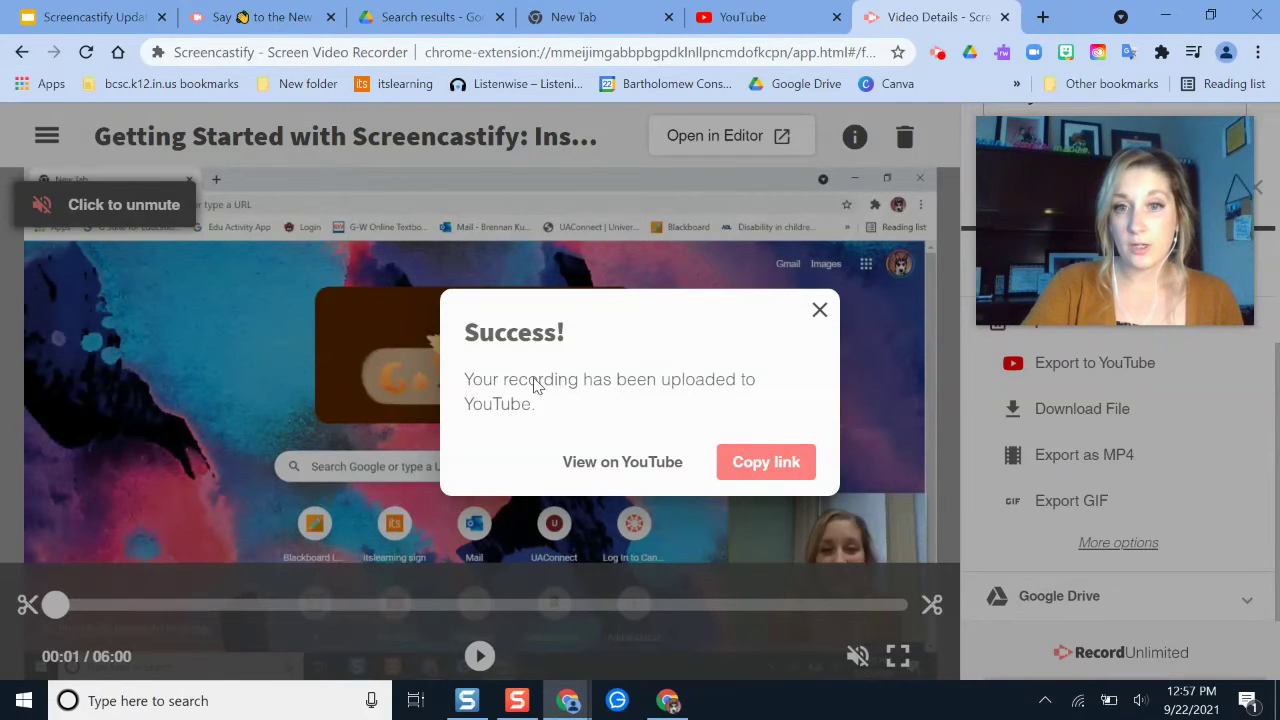
Step: Copy the uploaded video's YouTube link and view it on YouTube in a new tab
{"action": "left_click", "coordinate": [751, 472]}
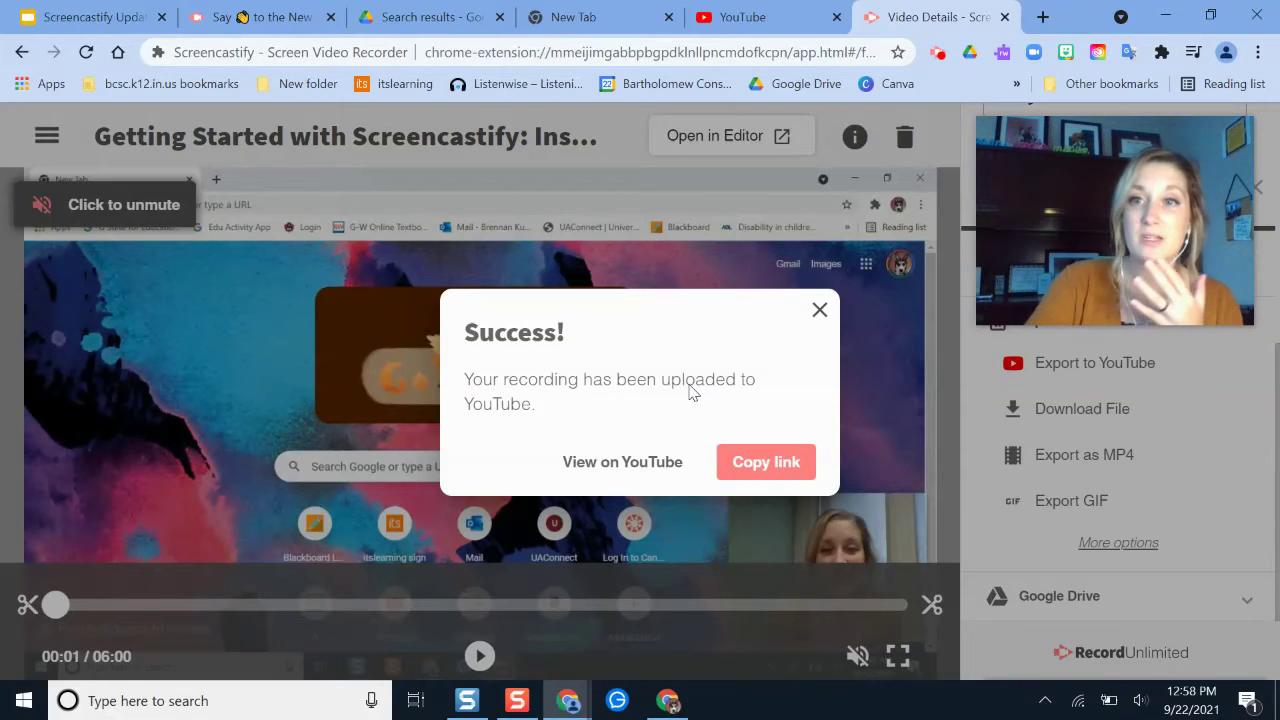
{"action": "left_click", "coordinate": [607, 462]}
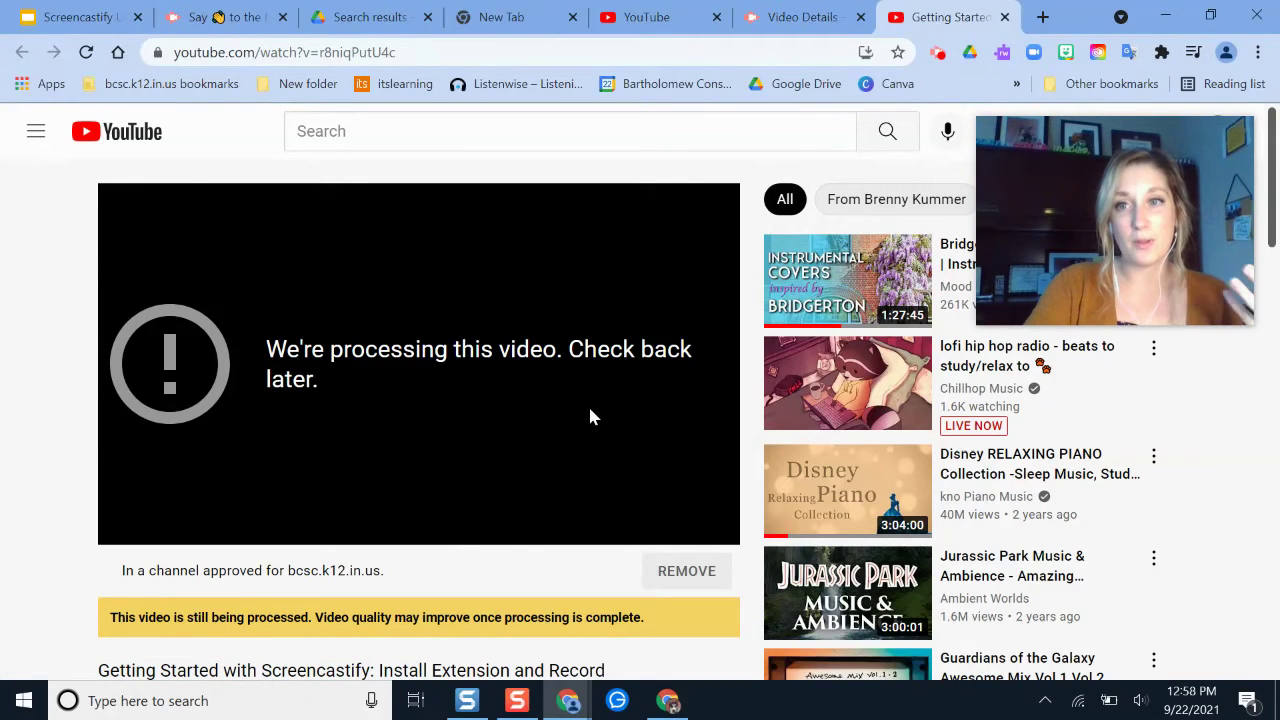
Step: Check the video's YouTube Studio details showing it Unlisted, then go back to the Screencastify tab
{"action": "scroll", "coordinate": [576, 404], "scroll_direction": "down", "scroll_amount": 2}
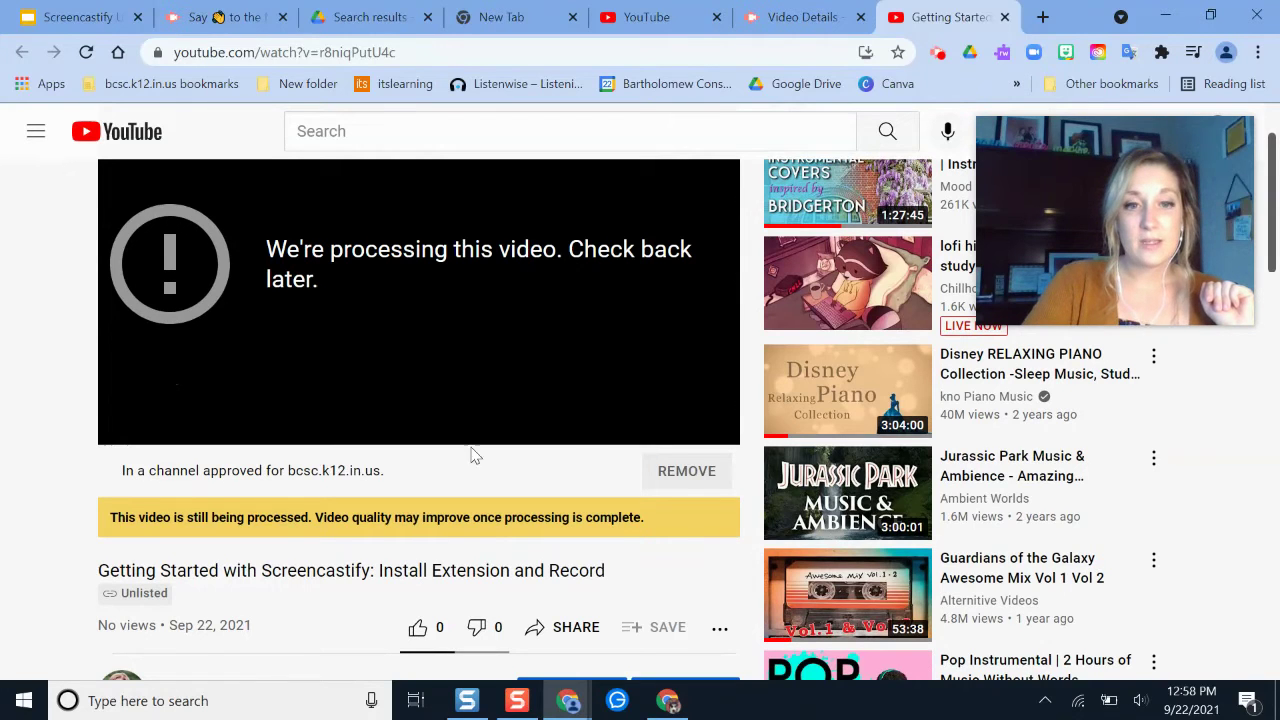
{"action": "scroll", "coordinate": [380, 369], "scroll_direction": "down", "scroll_amount": 2}
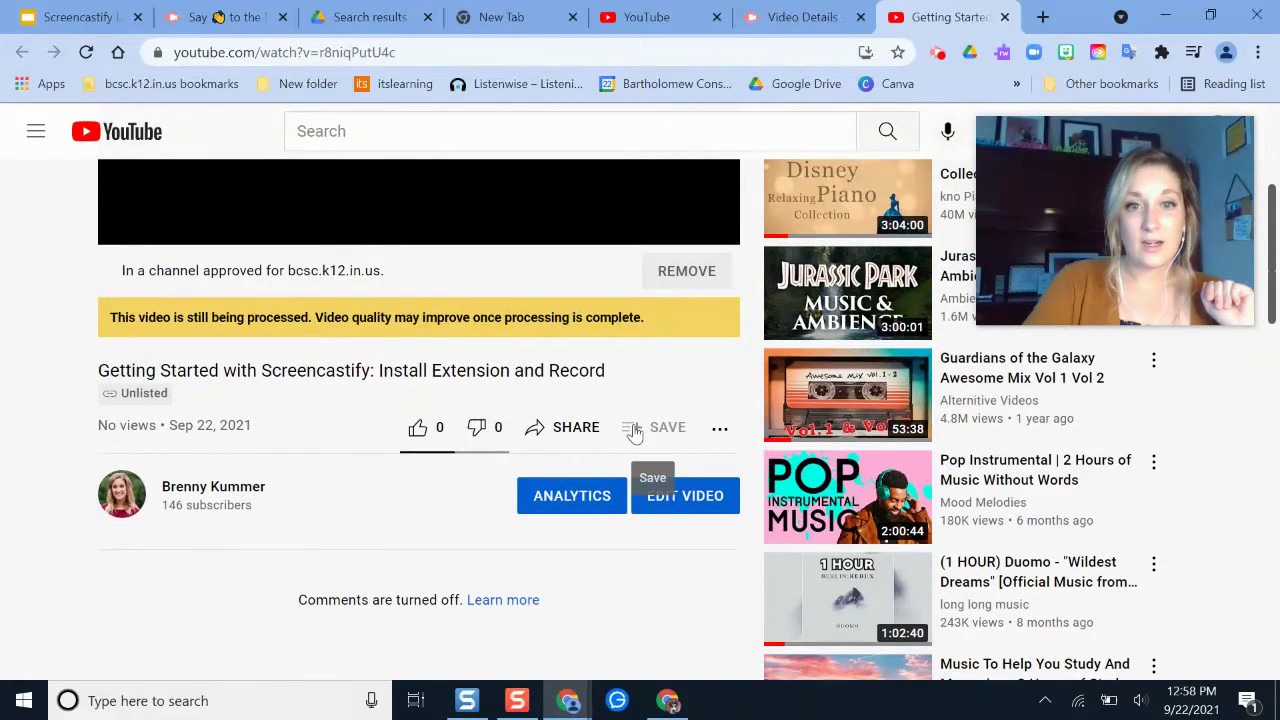
{"action": "left_click", "coordinate": [685, 500]}
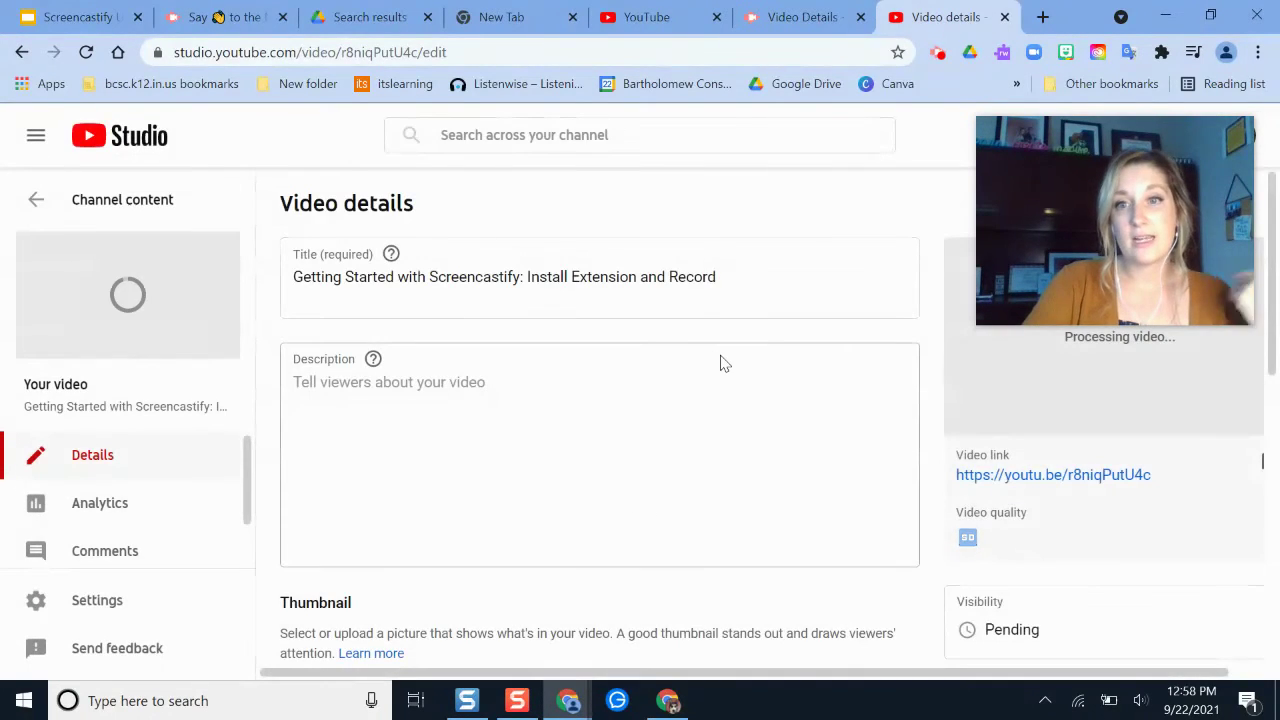
{"action": "scroll", "coordinate": [721, 366], "scroll_direction": "down", "scroll_amount": 1}
{"action": "scroll", "coordinate": [594, 457], "scroll_direction": "down", "scroll_amount": 5}
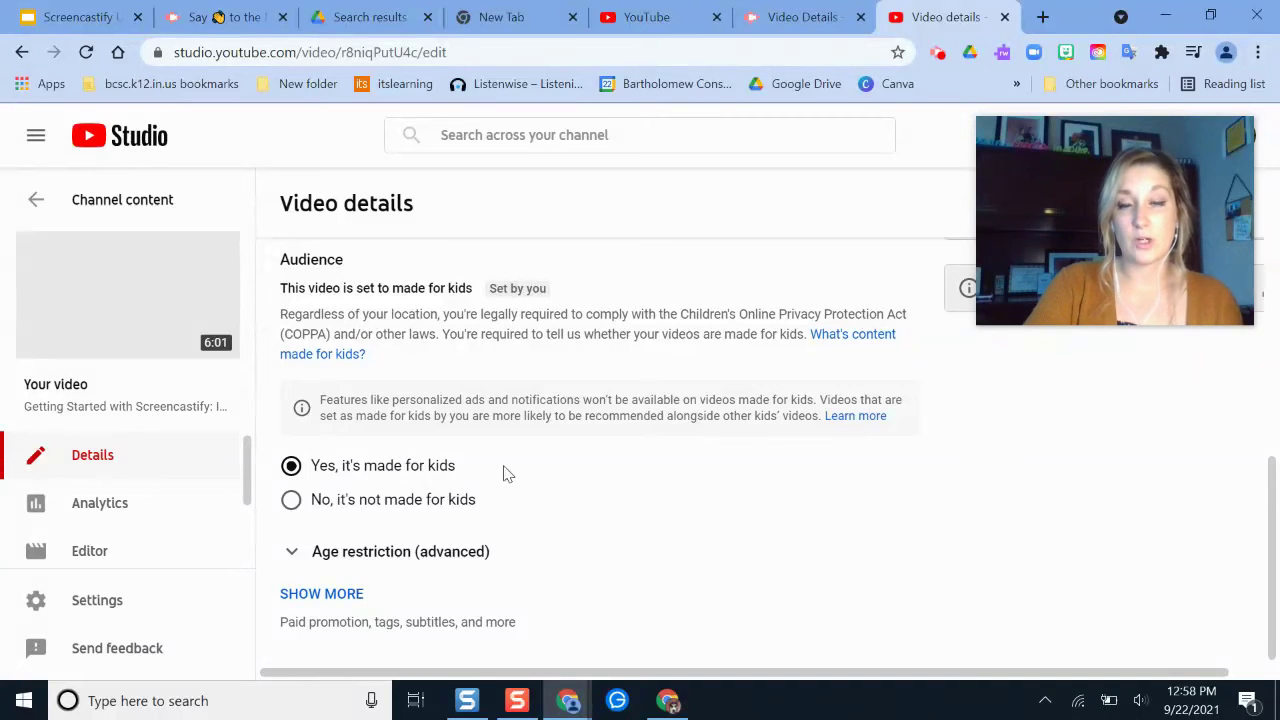
{"action": "scroll", "coordinate": [640, 455], "scroll_direction": "up", "scroll_amount": 10}
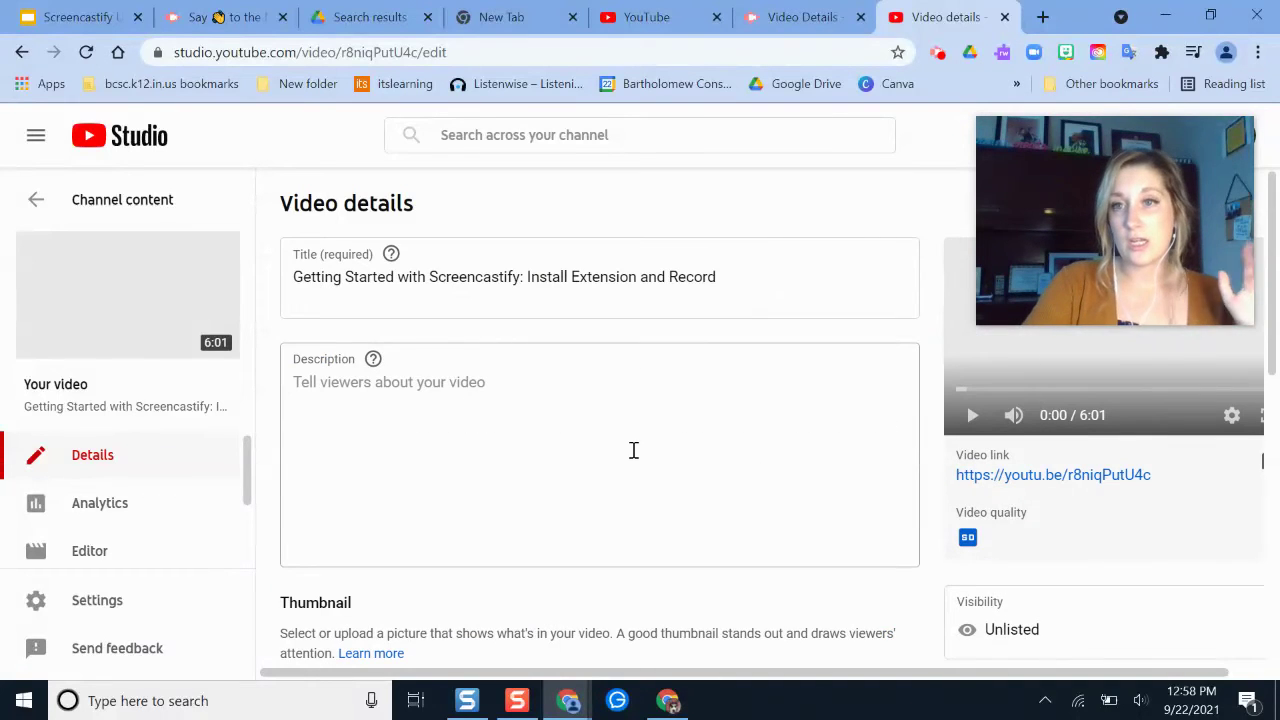
{"action": "left_click", "coordinate": [803, 12]}
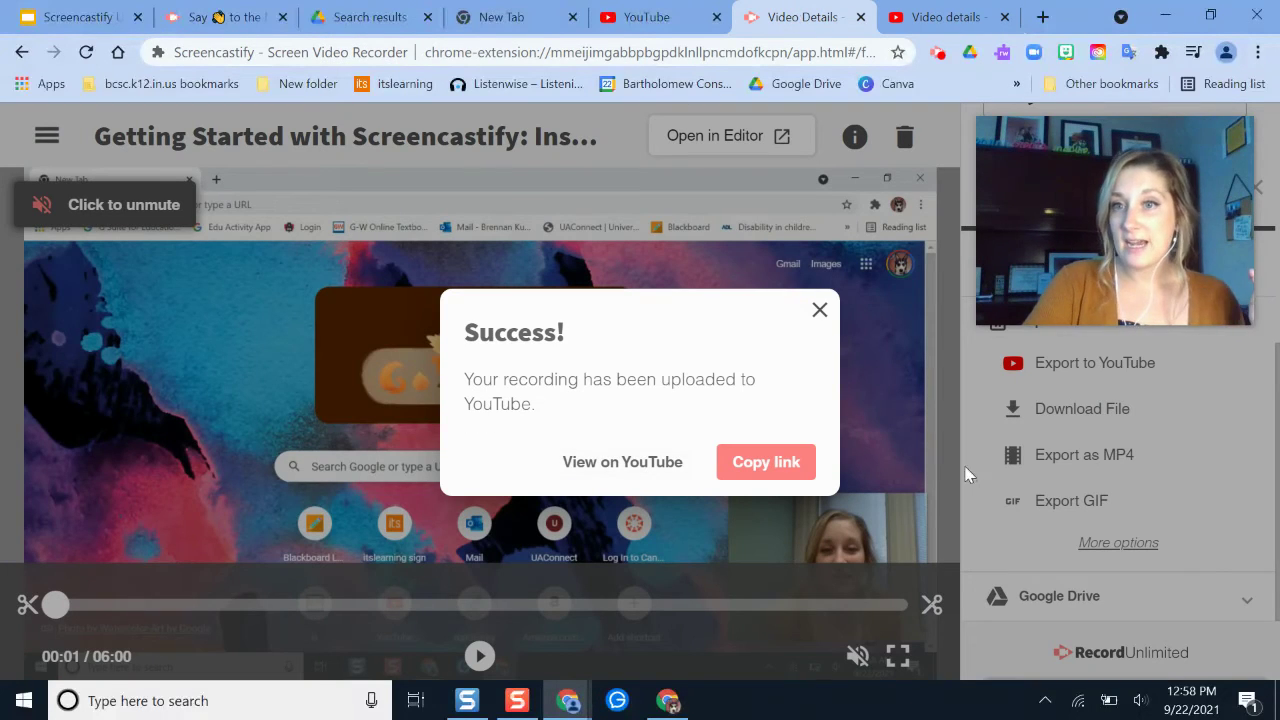